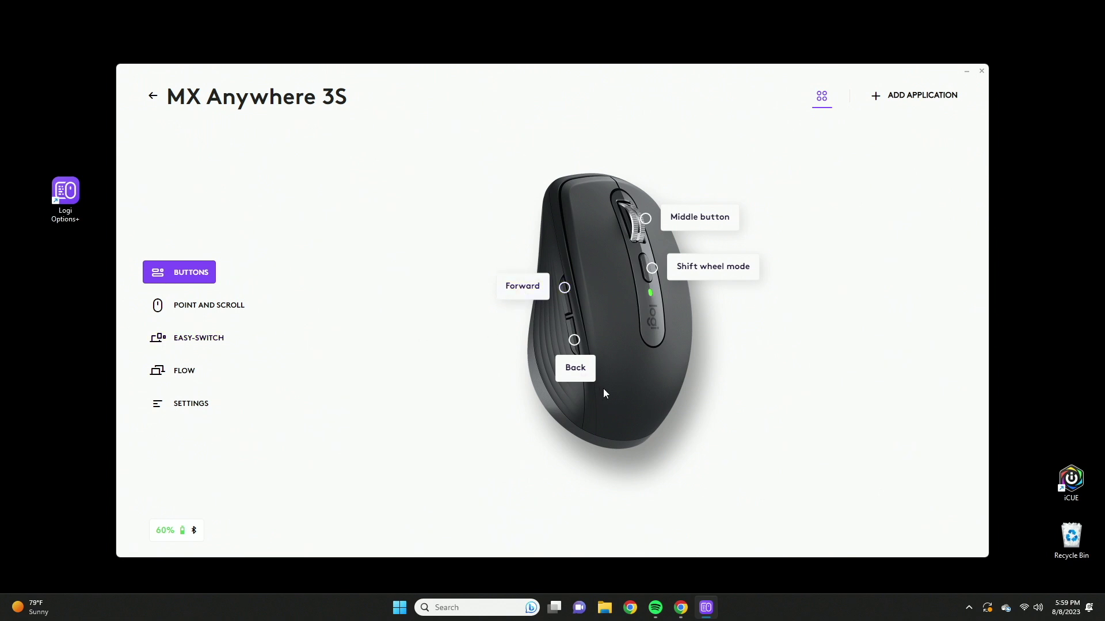
Add Google Chrome as an application profile for the MX Anywhere 3S.
left_click(914, 107)
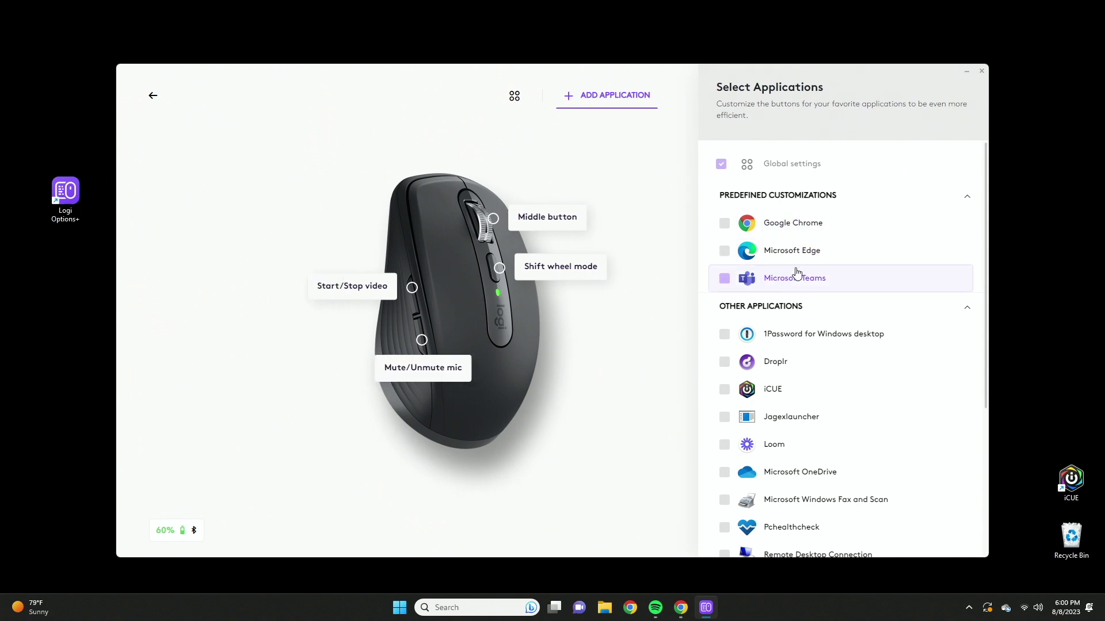
left_click(758, 223)
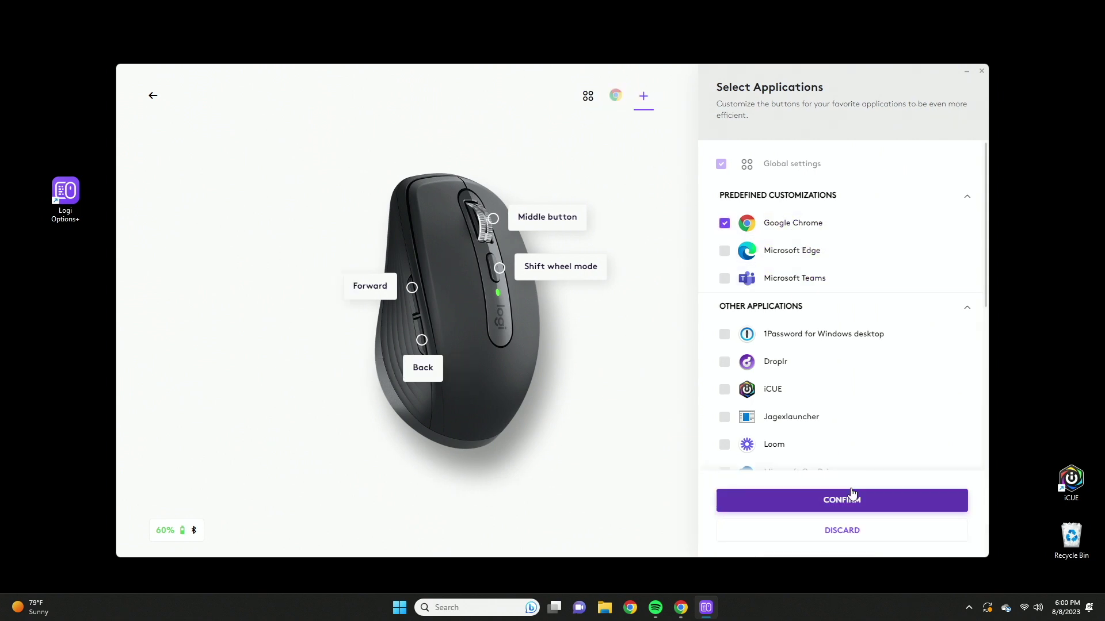
left_click(844, 498)
left_click(606, 367)
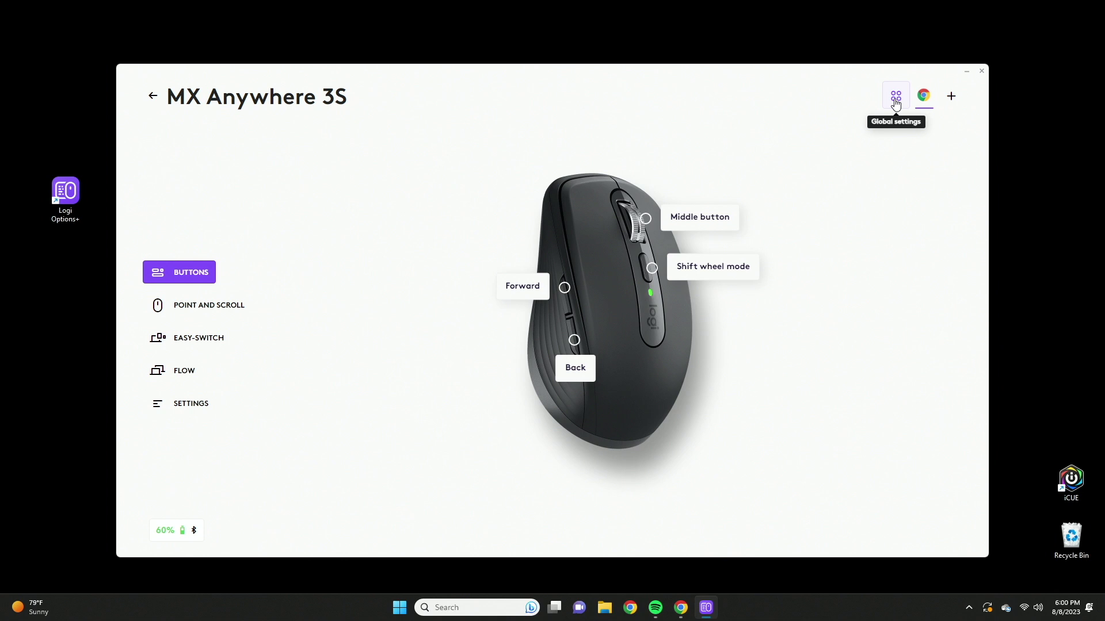
Review the application list again and close it without adding anything.
left_click(951, 96)
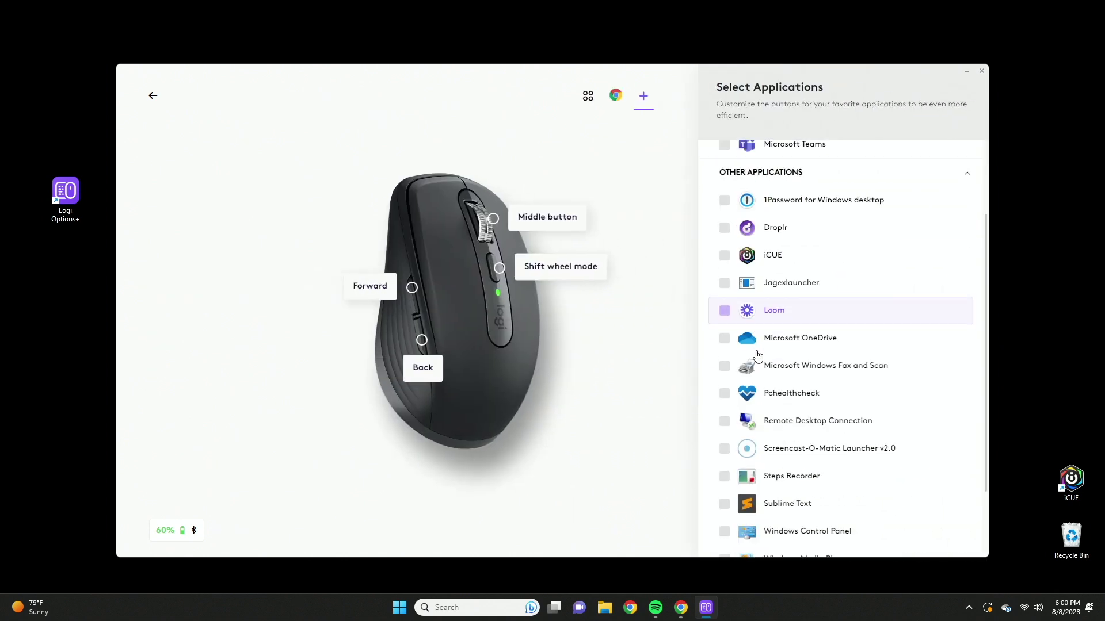
scroll(757, 356, "down", 3)
left_click(502, 216)
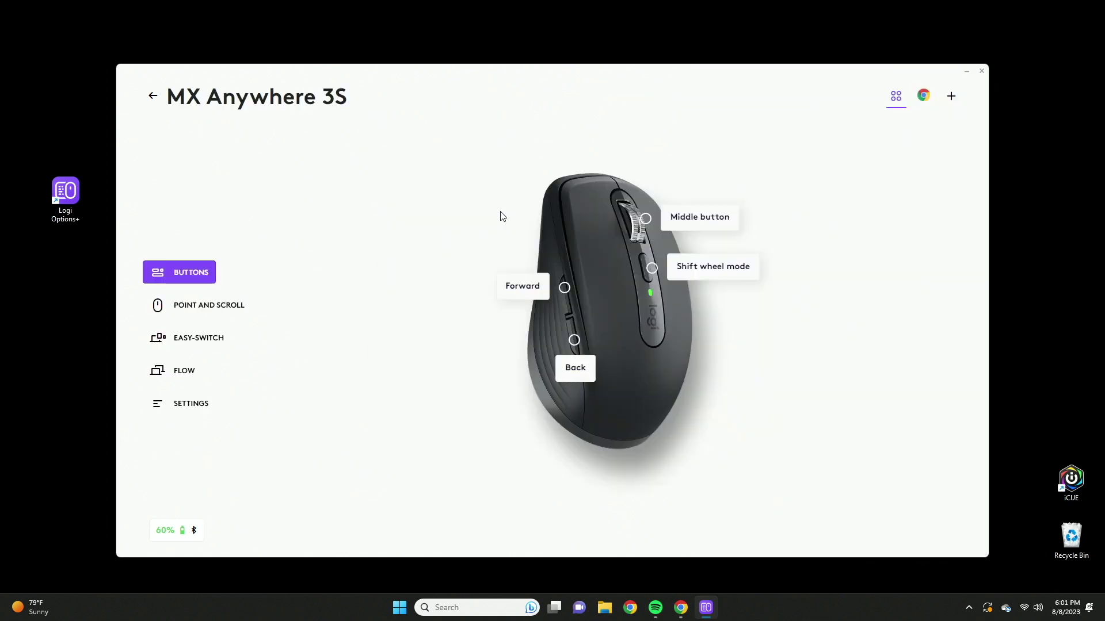
Map the Chrome profile's shift wheel mode button to the app-specific Re-open closed tab action, then switch to Chrome.
left_click(722, 268)
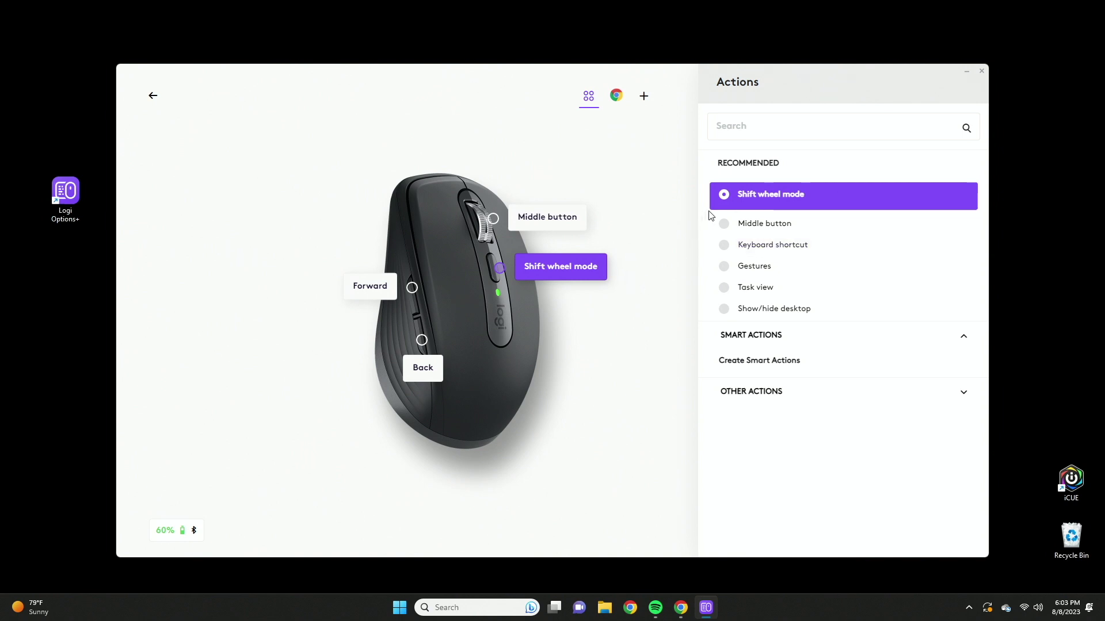
left_click(611, 94)
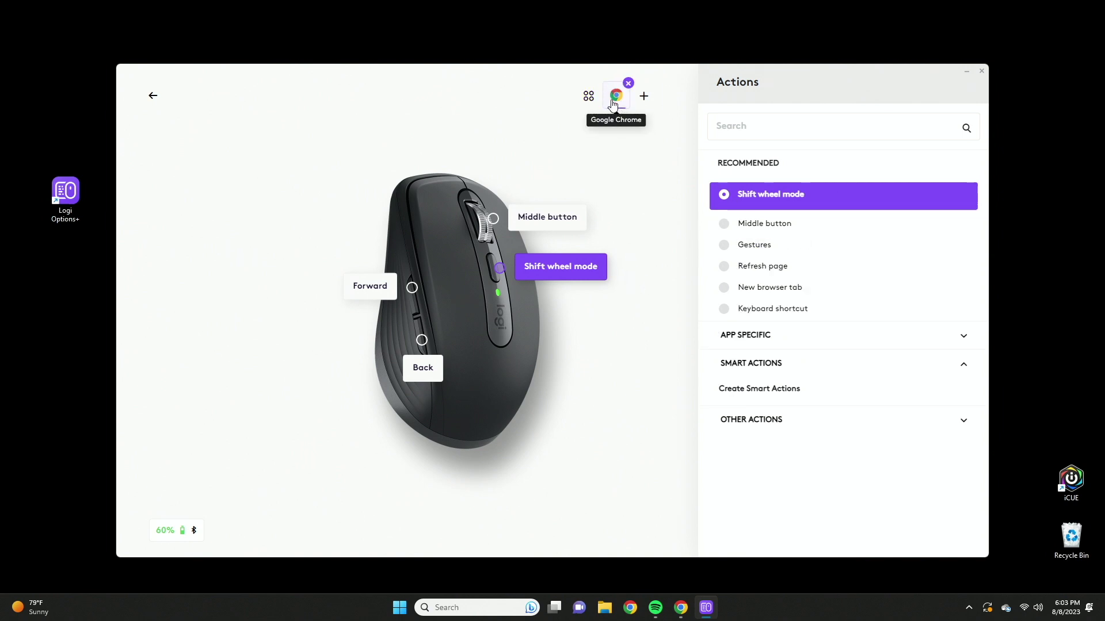
left_click(774, 339)
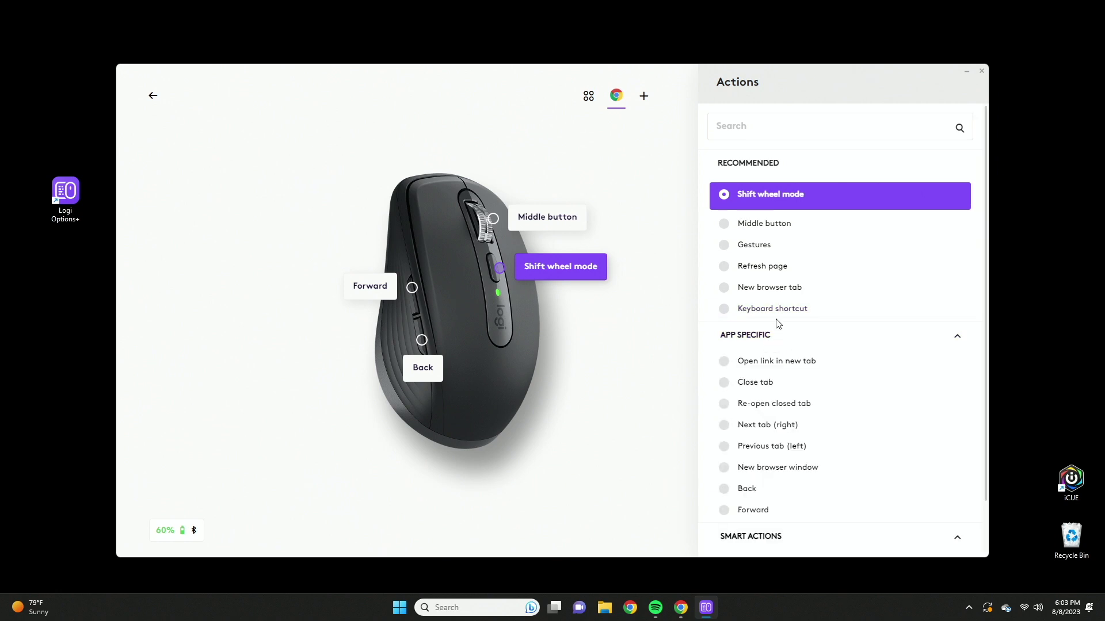
scroll(774, 322, "down", 1)
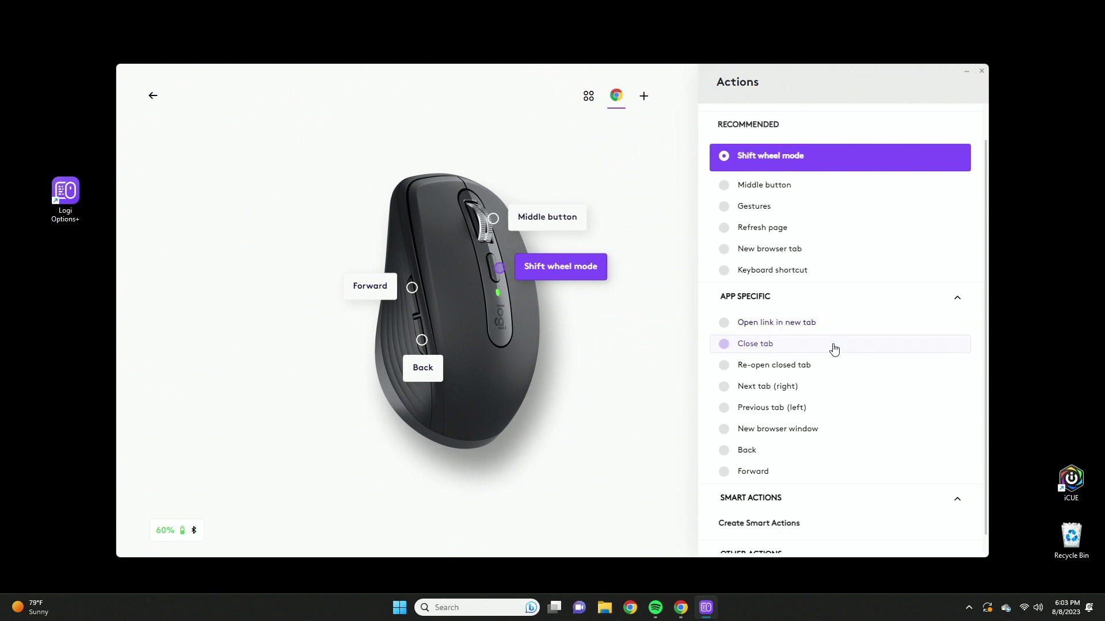
left_click(758, 368)
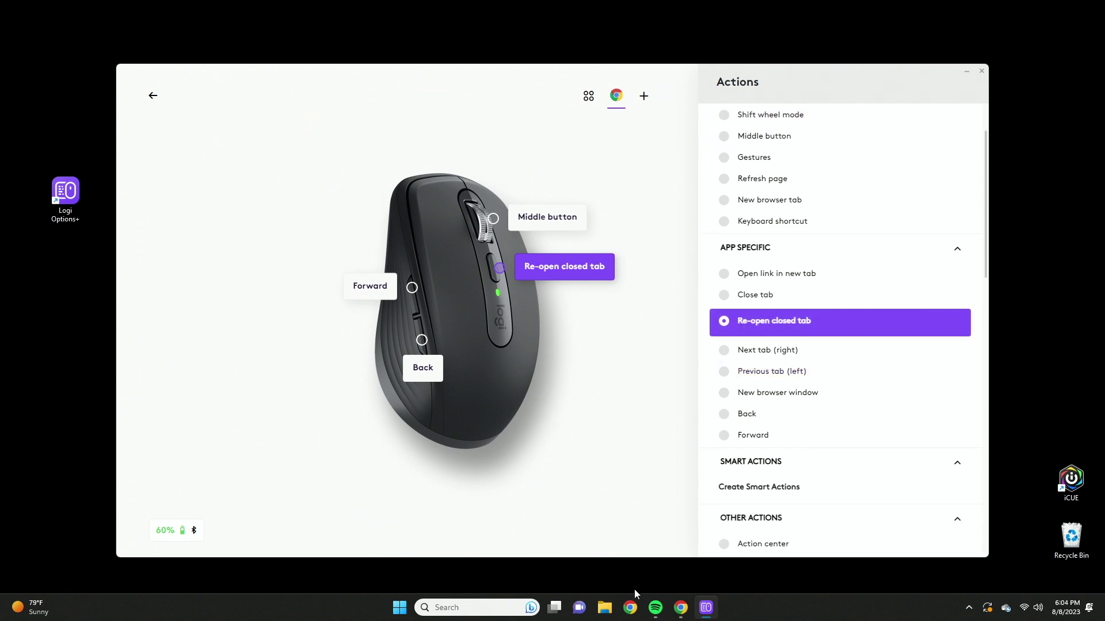
left_click(680, 608)
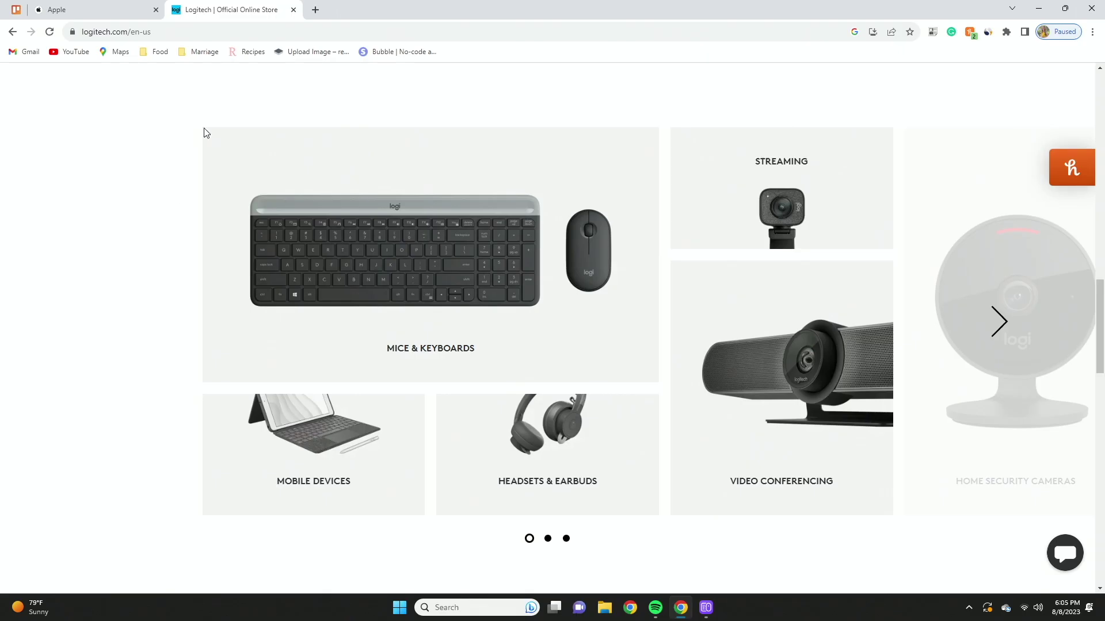
Close the Logitech | Official Online Store tab in Chrome.
left_click(293, 10)
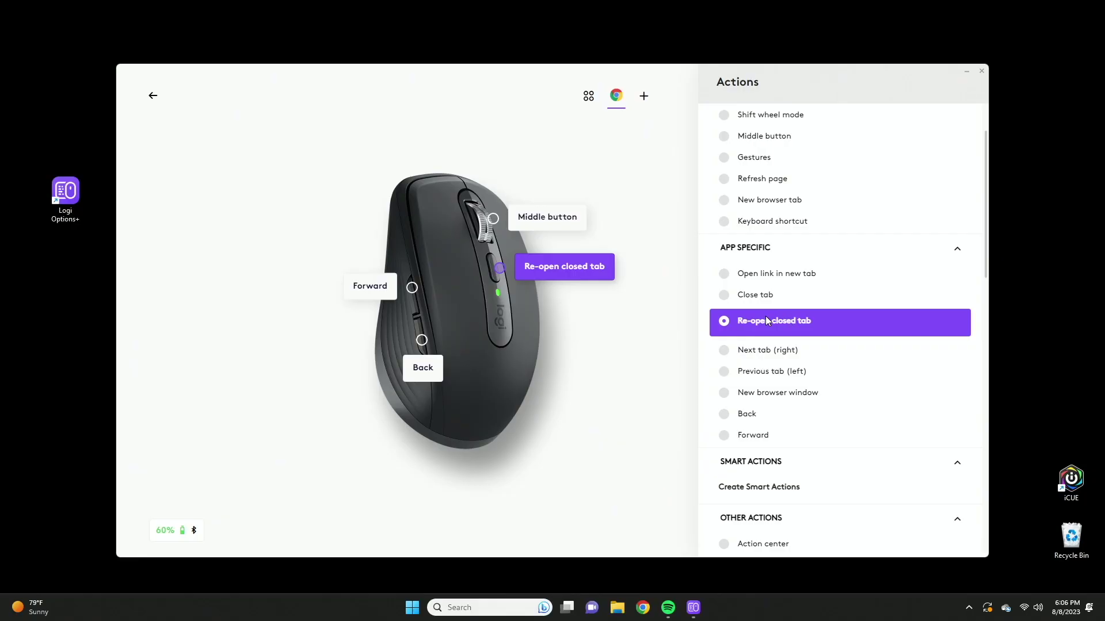
Try a Ctrl+Shift+T keyboard shortcut for the Chrome shift wheel mode button.
scroll(810, 393, "down", 3)
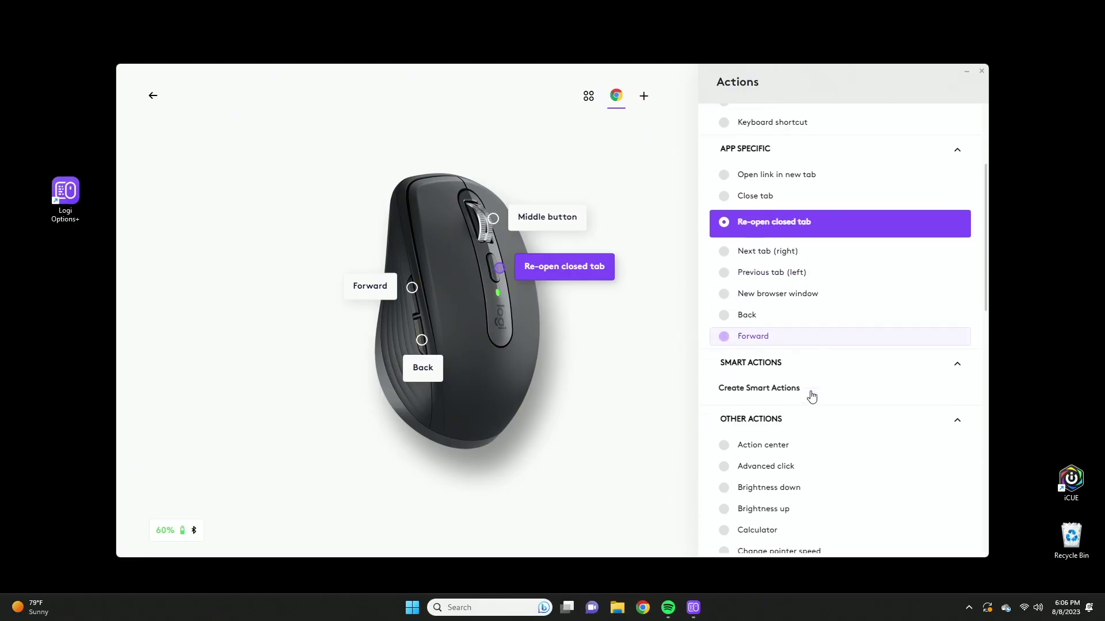
scroll(771, 292, "down", 5)
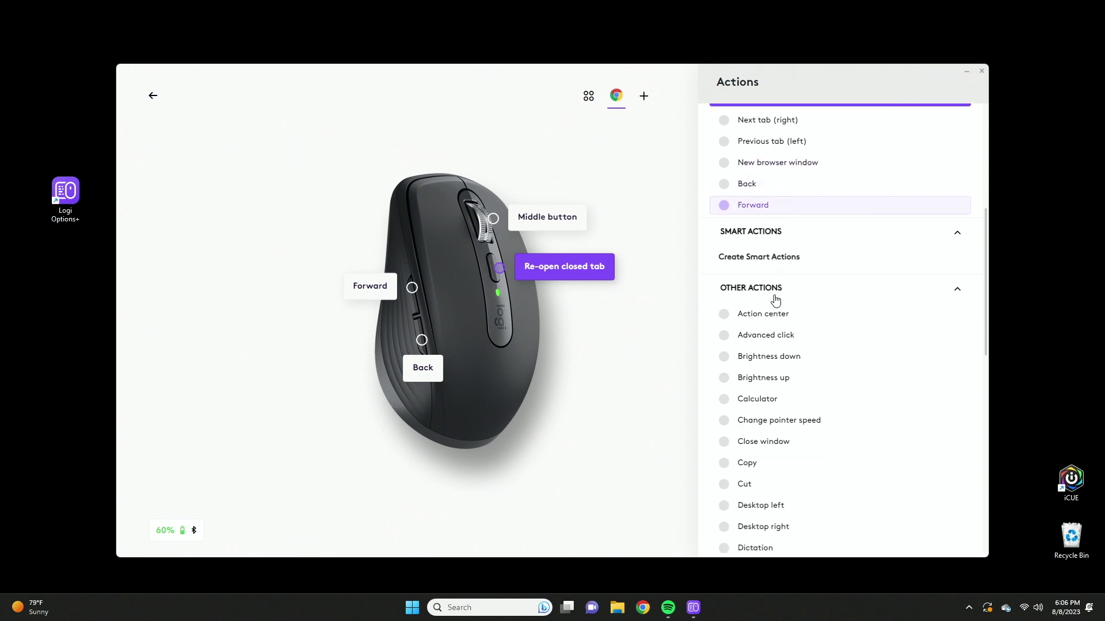
scroll(774, 302, "up", 10)
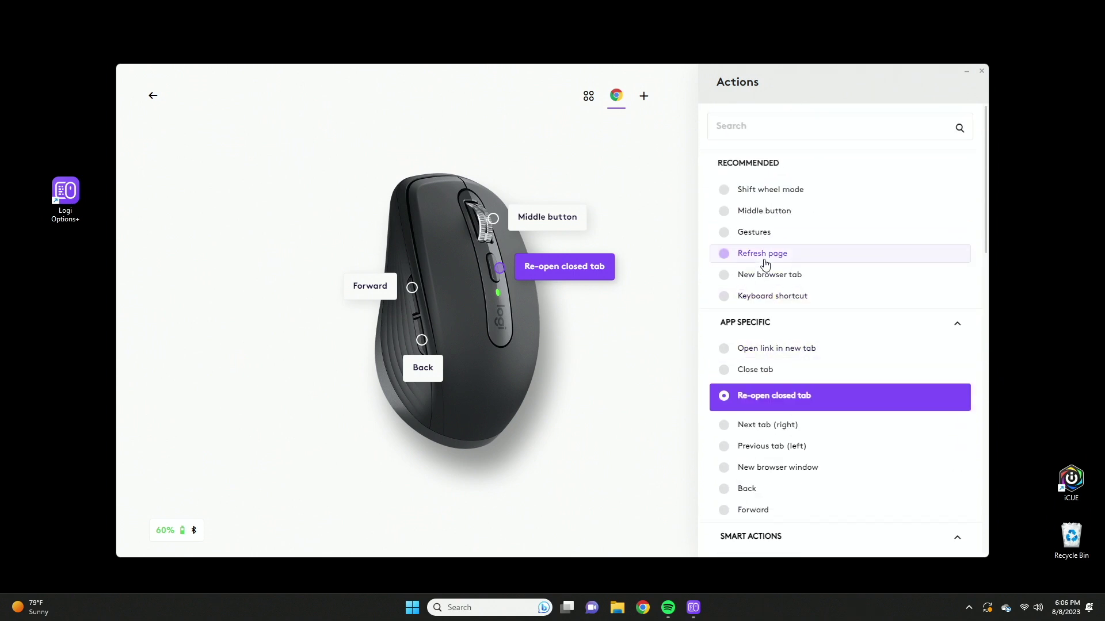
left_click(778, 295)
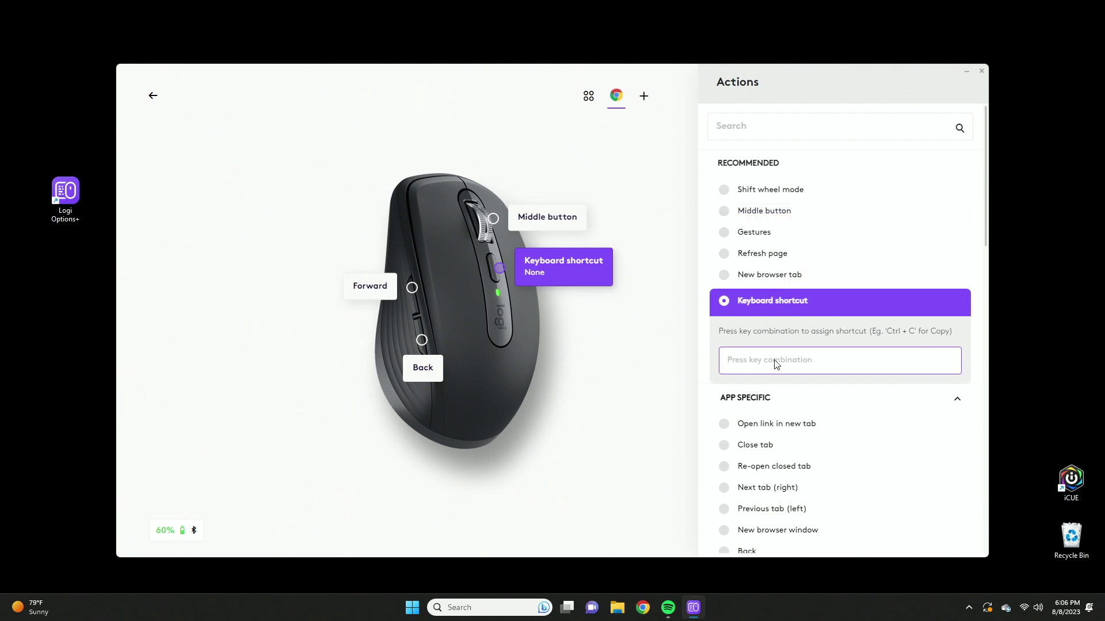
key("ctrl+shift+t")
Revert to the Re-open closed tab action and return to the global button settings.
scroll(789, 372, "down", 3)
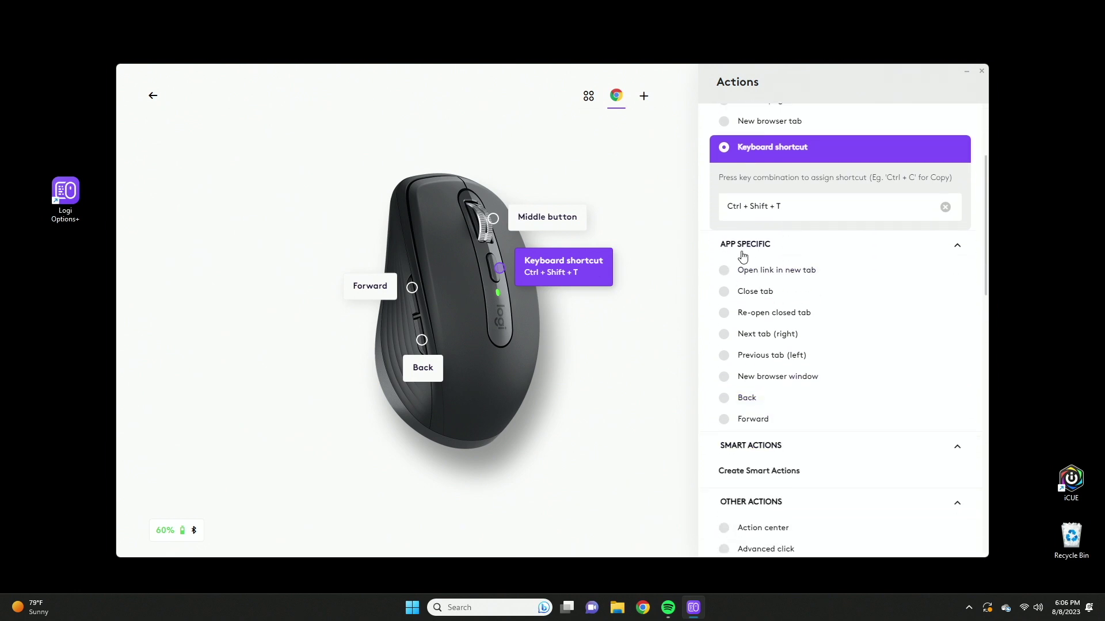
left_click(756, 312)
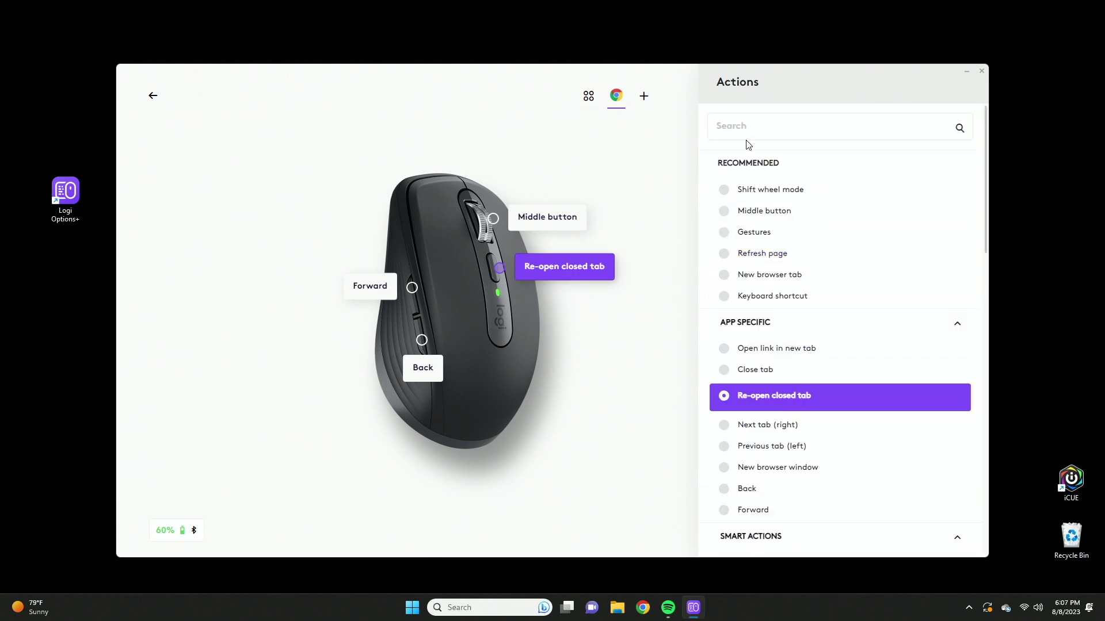
left_click(650, 150)
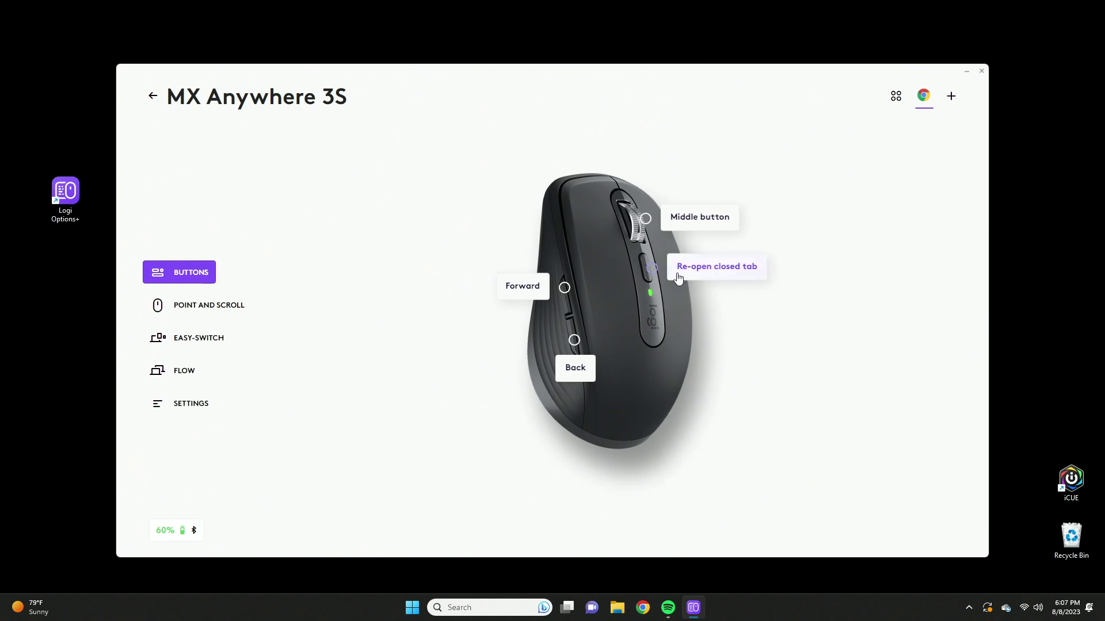
left_click(899, 101)
Adjust the scroll wheel's Scrolling force up and down, then enable Smooth scrolling.
left_click(199, 306)
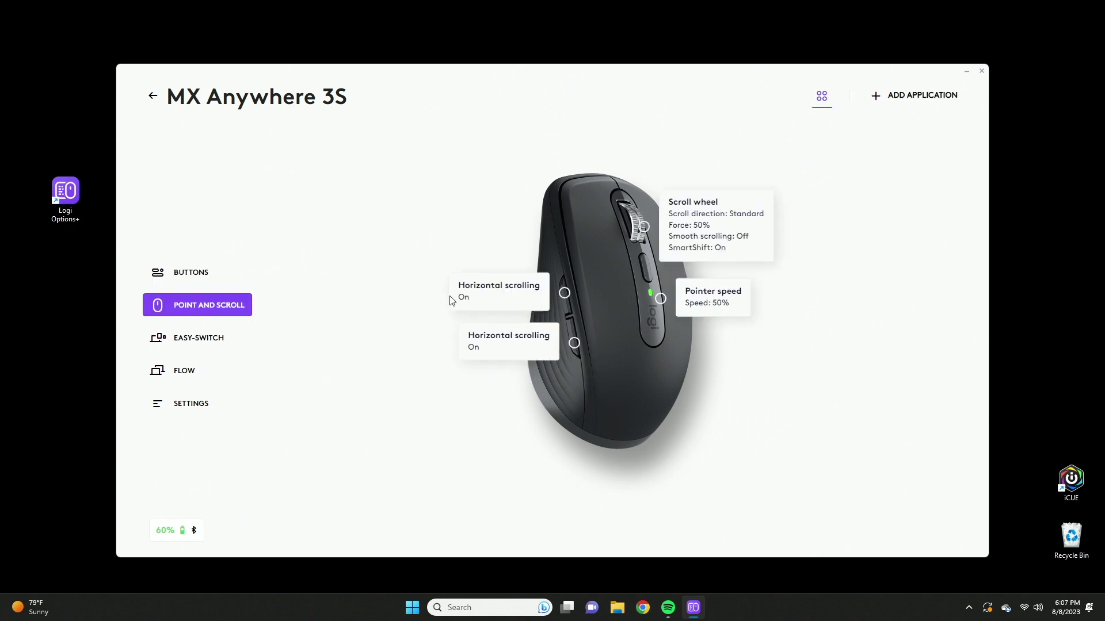
left_click(691, 238)
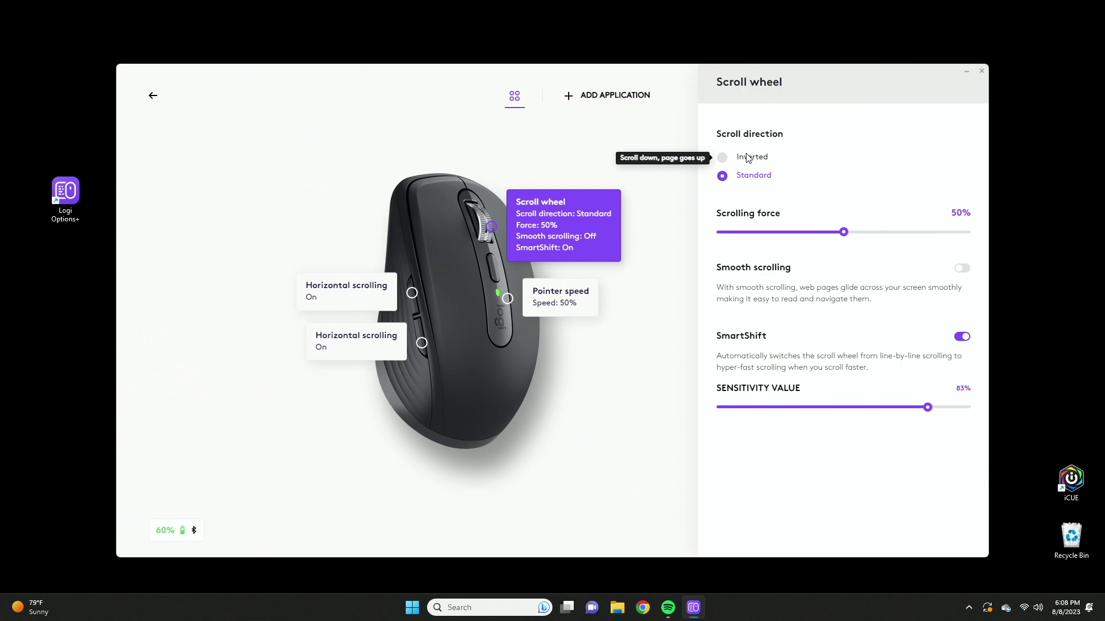
left_click_drag(843, 232, 983, 234)
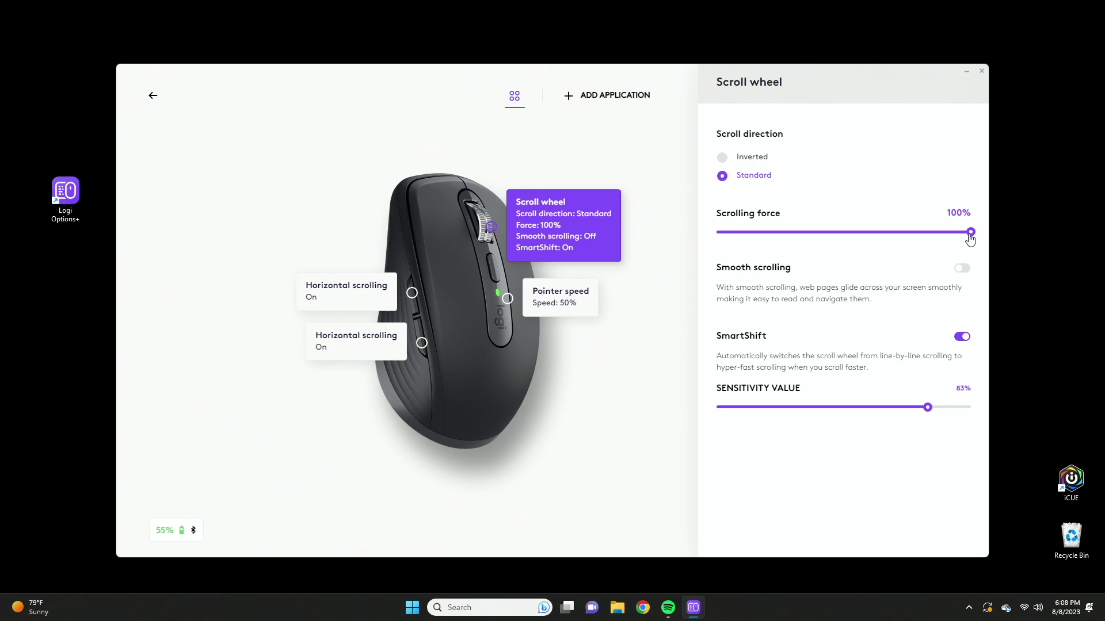
left_click_drag(971, 232, 735, 235)
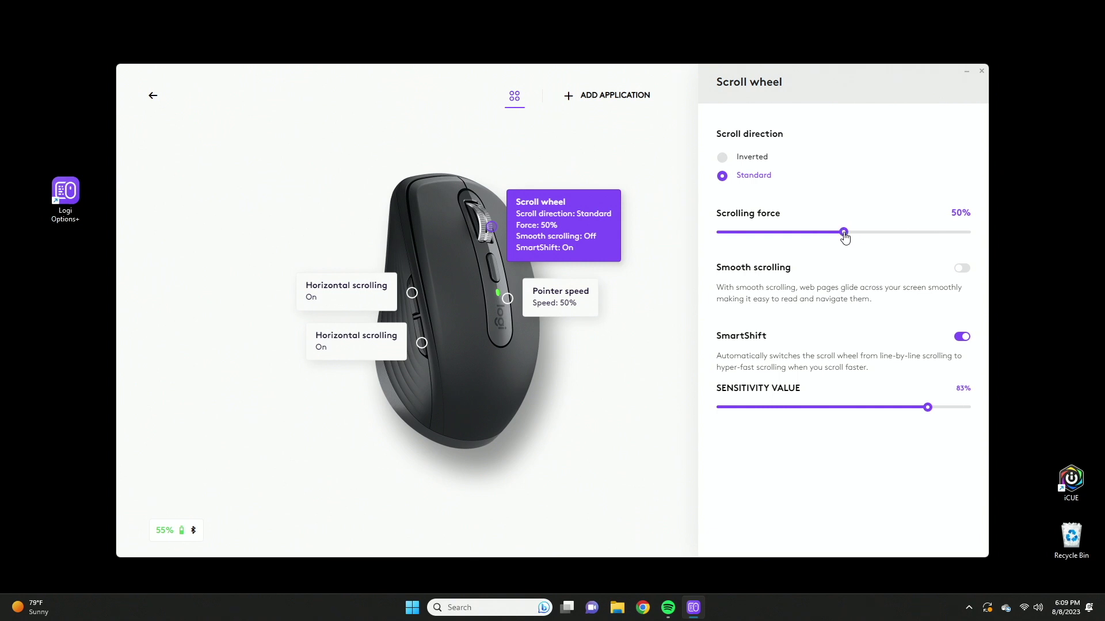
mouse_move(844, 233)
left_mouse_down()
mouse_move(751, 241)
mouse_move(856, 237)
mouse_move(847, 241)
left_mouse_up()
left_click(959, 269)
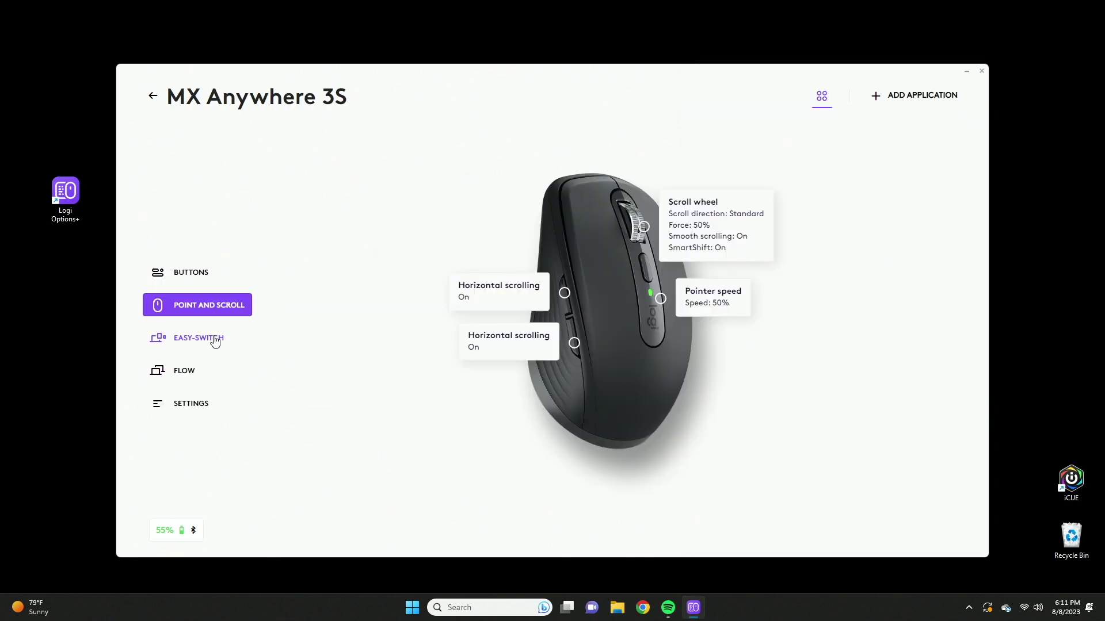
View the Easy-Switch channels, then the Welcome to Logi Flow page.
left_click(212, 339)
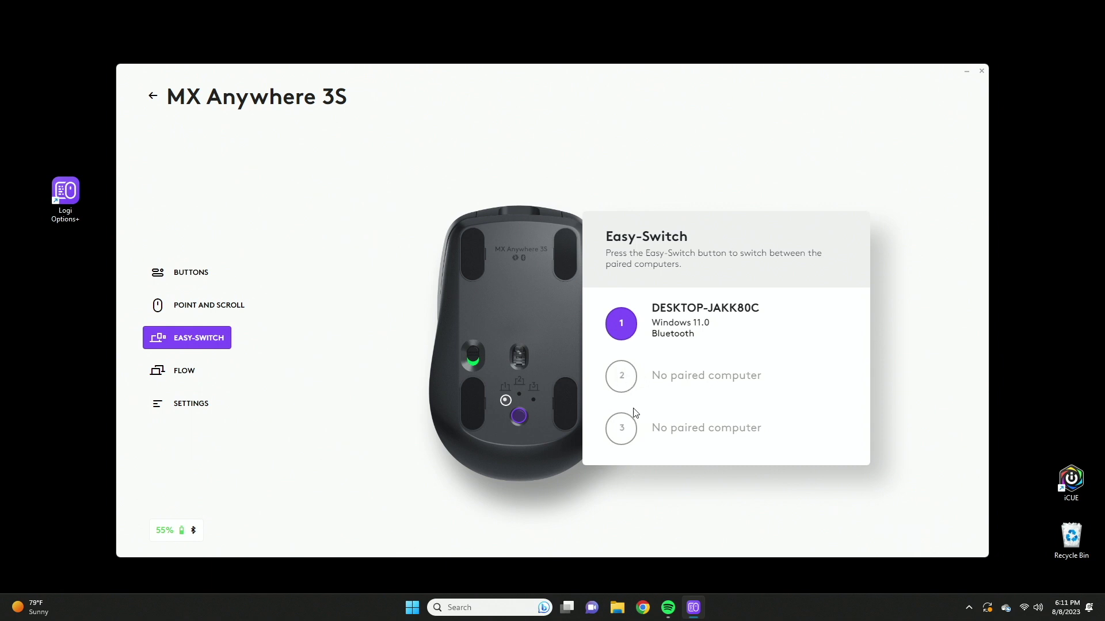
left_click(183, 372)
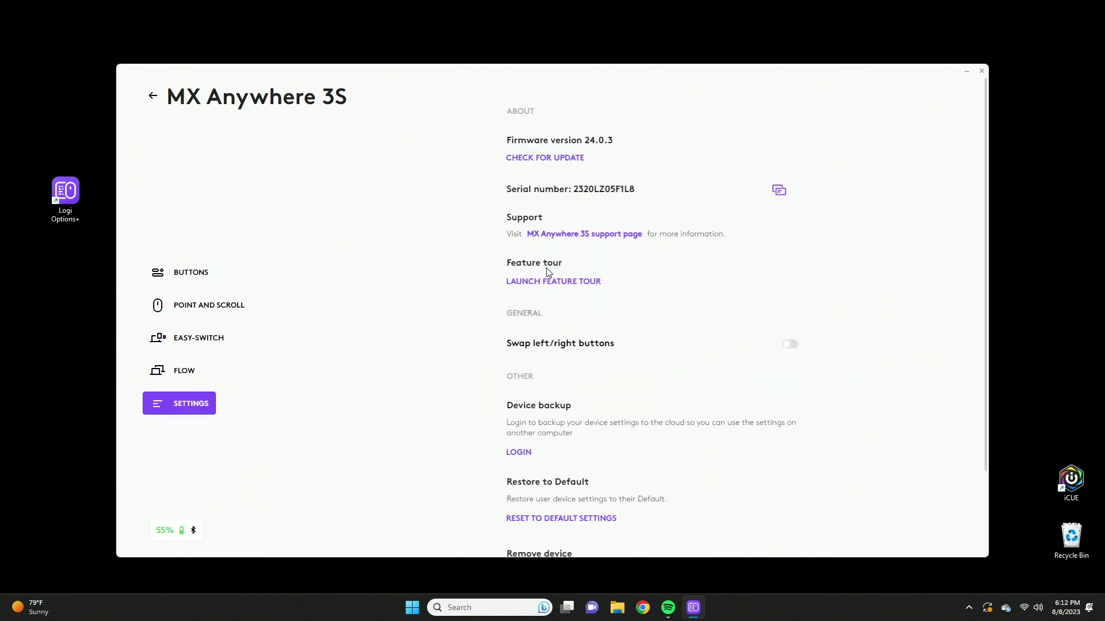
Scroll the MX Anywhere 3S Settings down to the backup, reset and Remove device options.
scroll(616, 274, "down", 1)
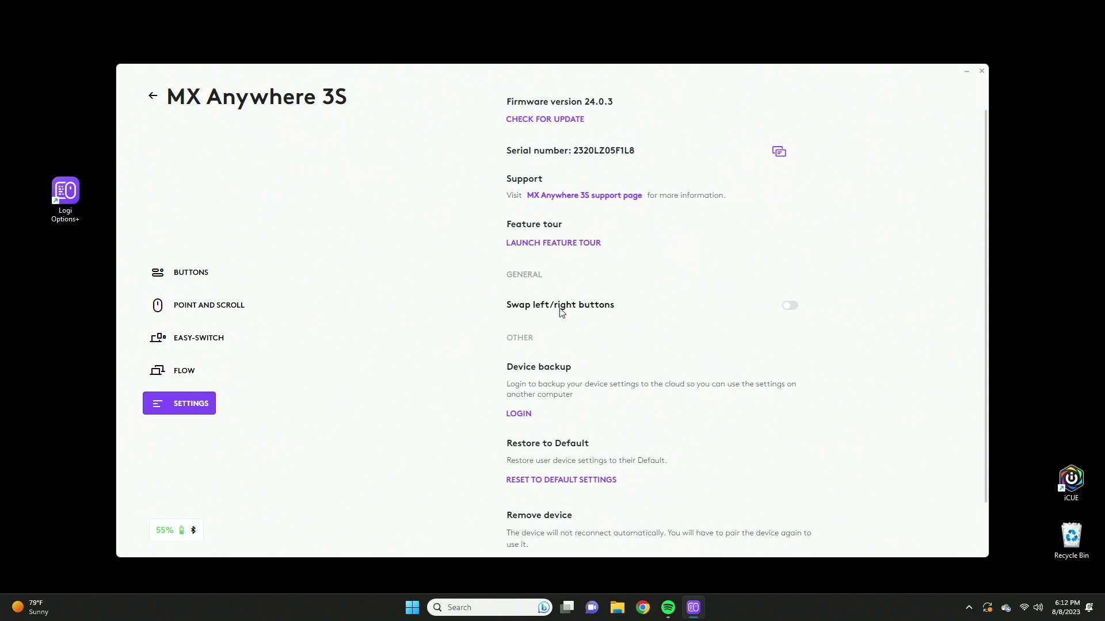